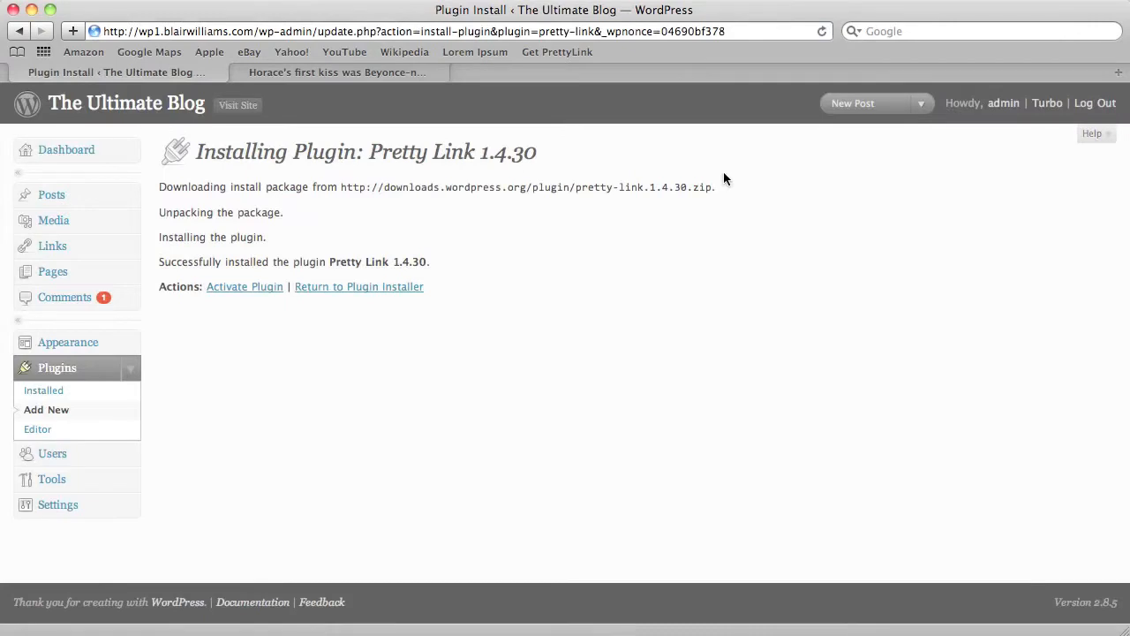
Activate the newly installed Pretty Link plugin and open its links page.
click(262, 289)
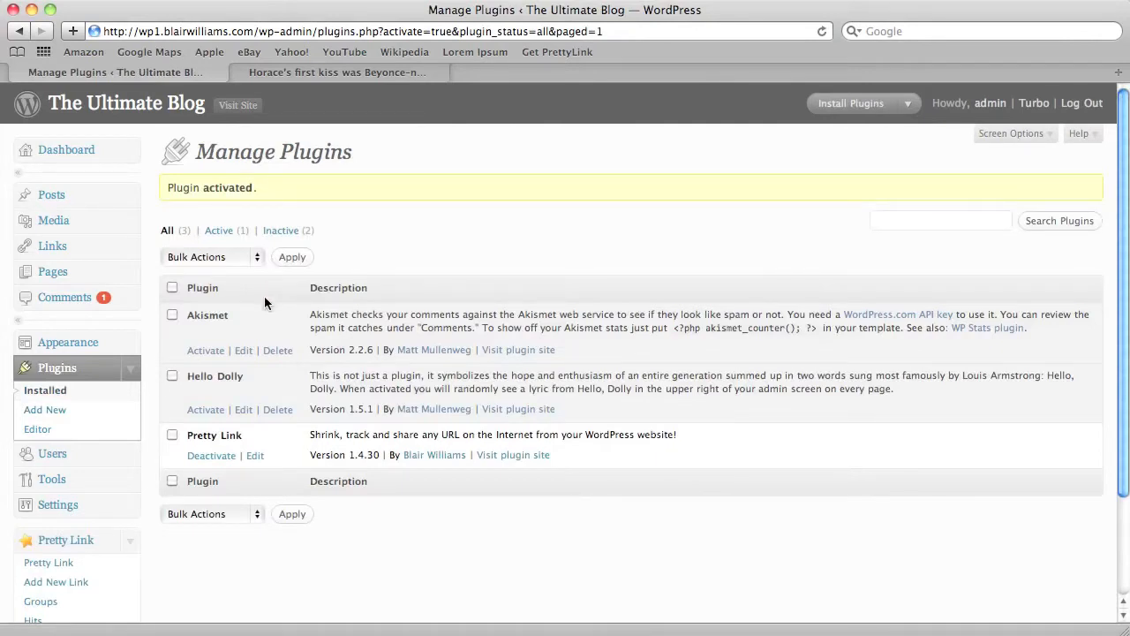
scroll(264, 302, down, 3)
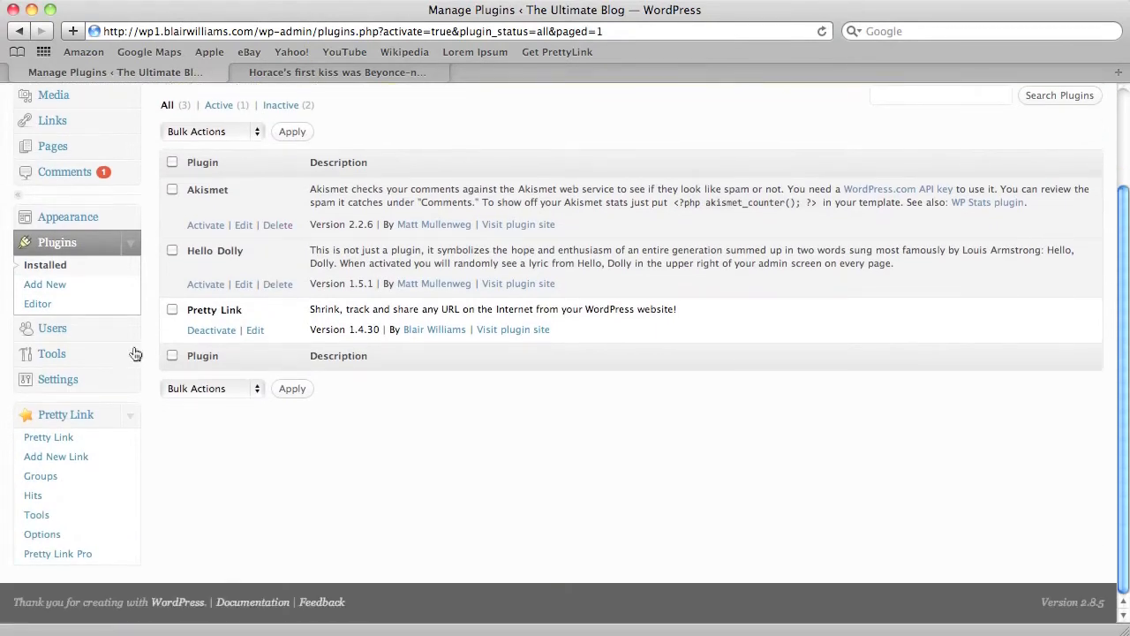
click(52, 442)
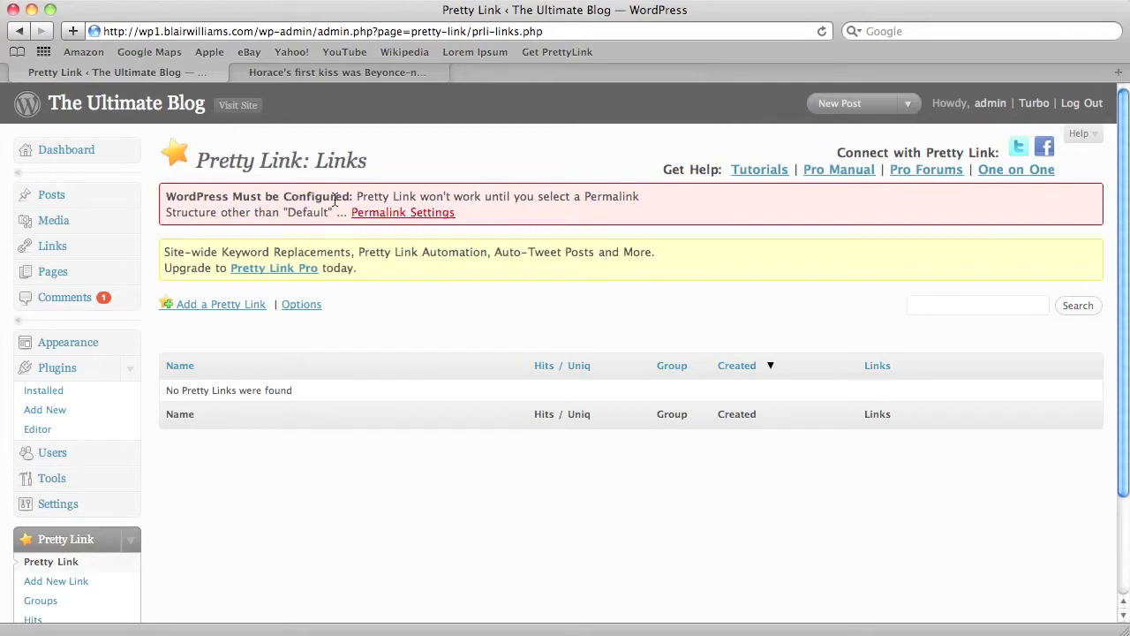
Open the permalink settings and compare the example URLs of the Default and Day and name structures.
click(425, 214)
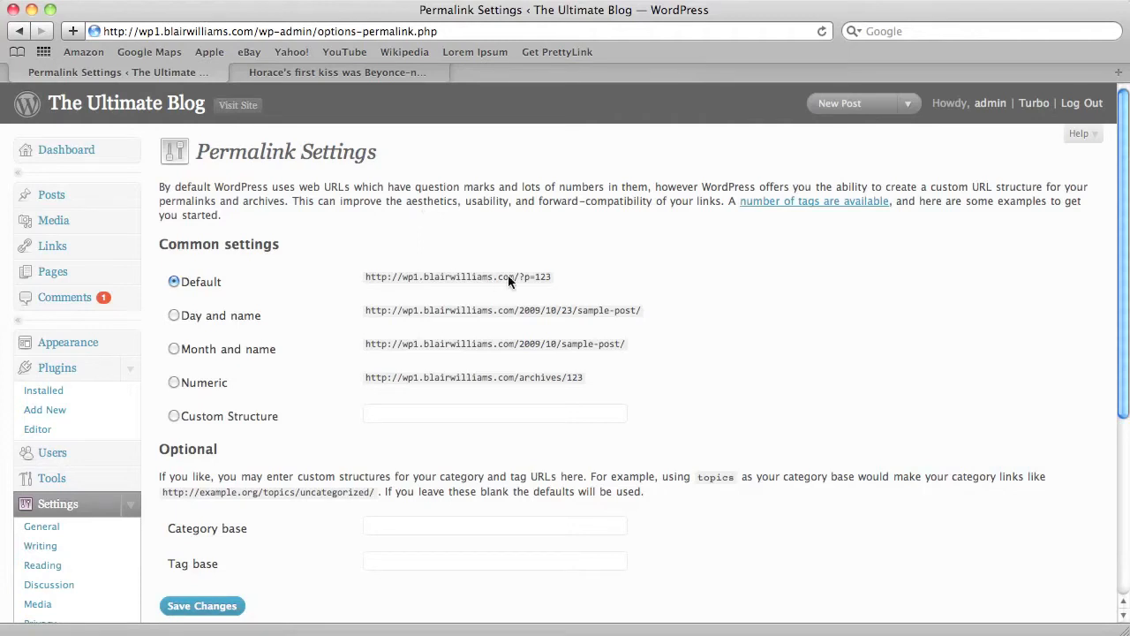
drag(550, 276, 366, 278)
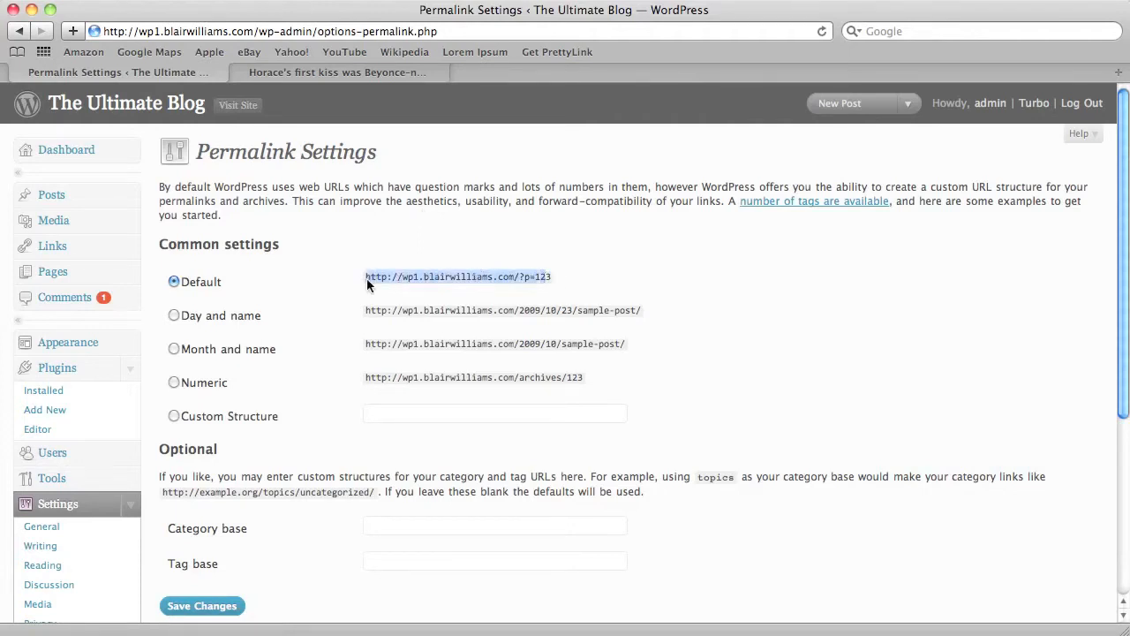
click(574, 281)
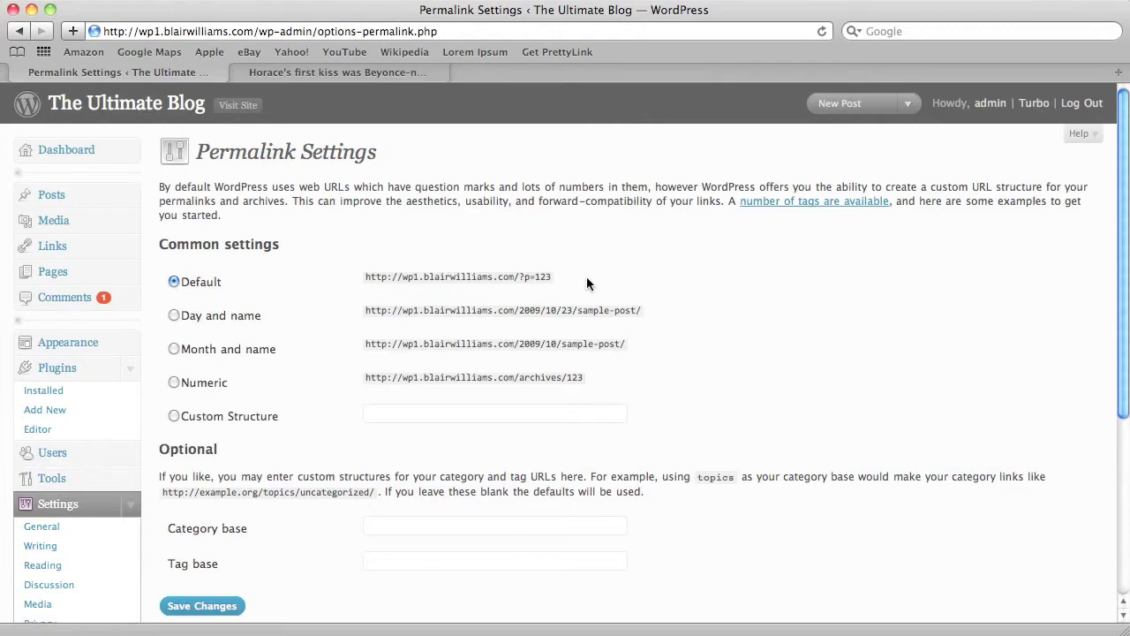
drag(643, 311, 365, 310)
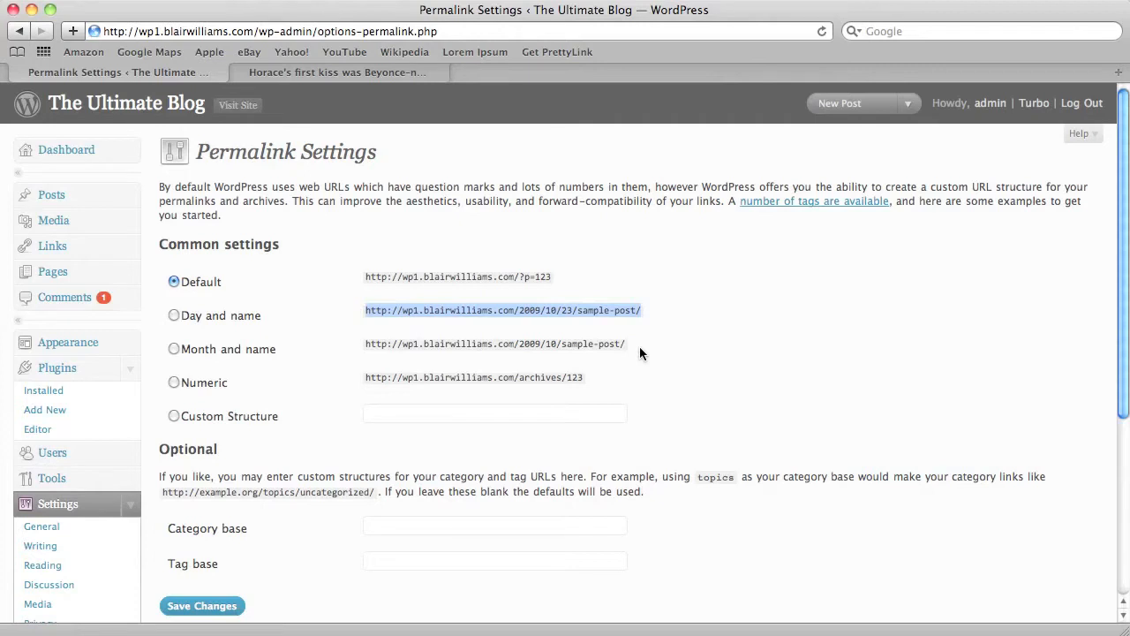
click(561, 275)
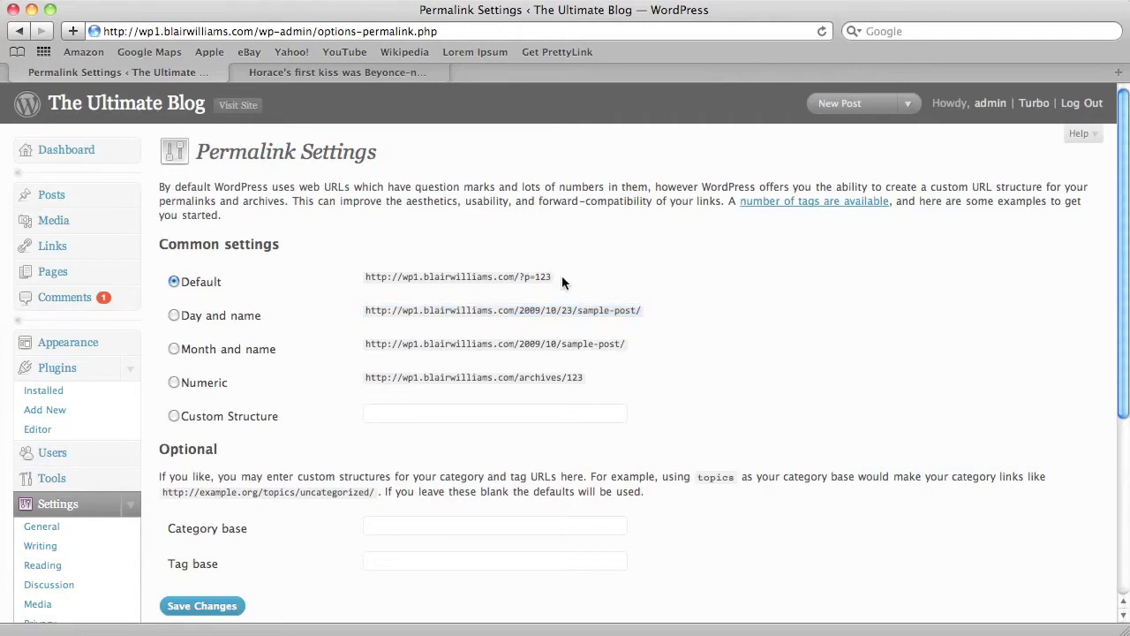
Save a custom permalink structure of /%postname% and return to the Pretty Link links page.
click(175, 414)
click(173, 383)
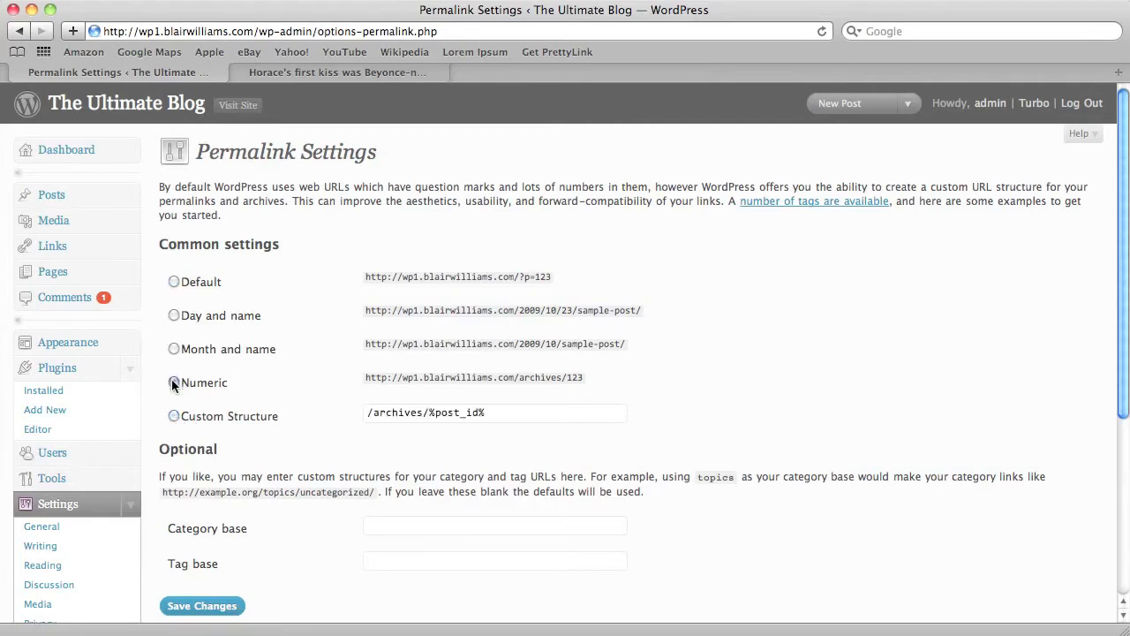
click(171, 351)
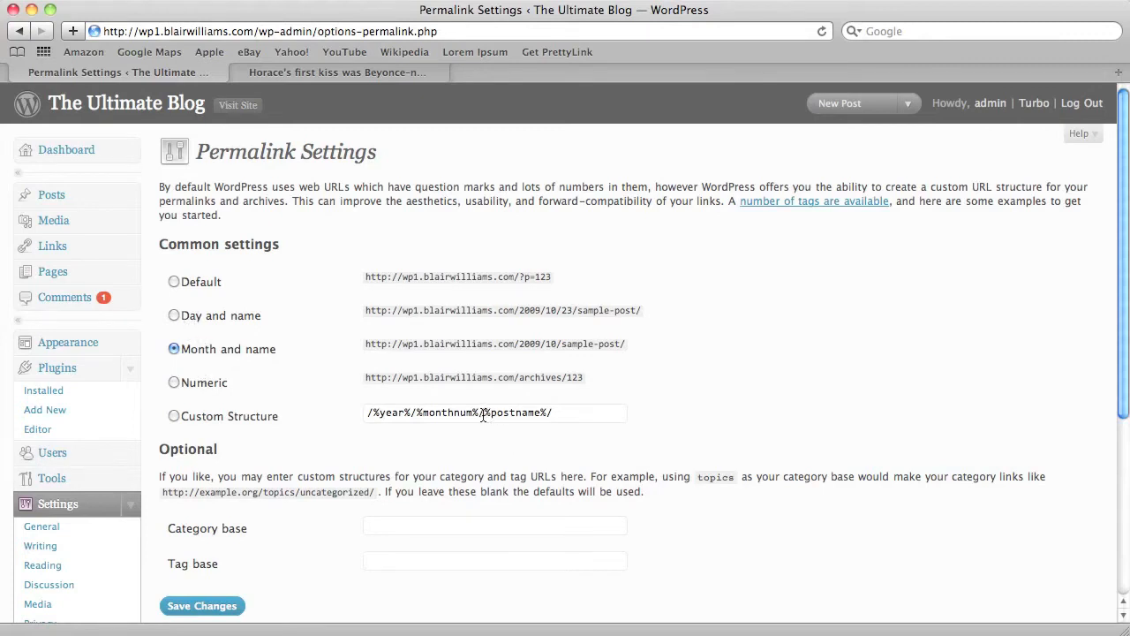
click(373, 413)
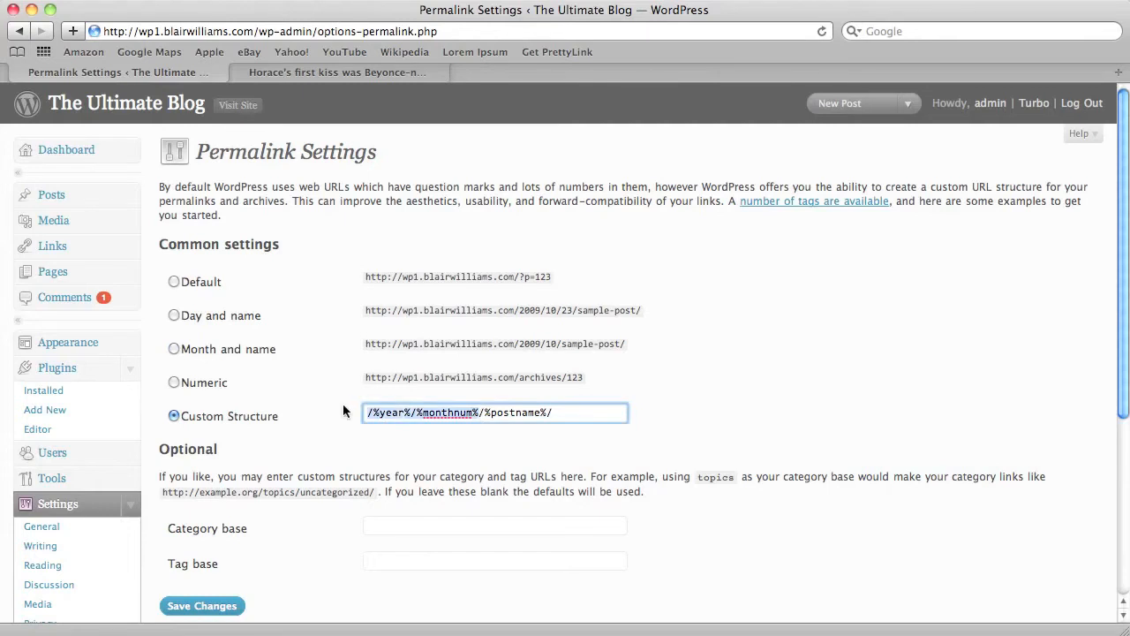
key(BackSpace)
key(BackSpace)
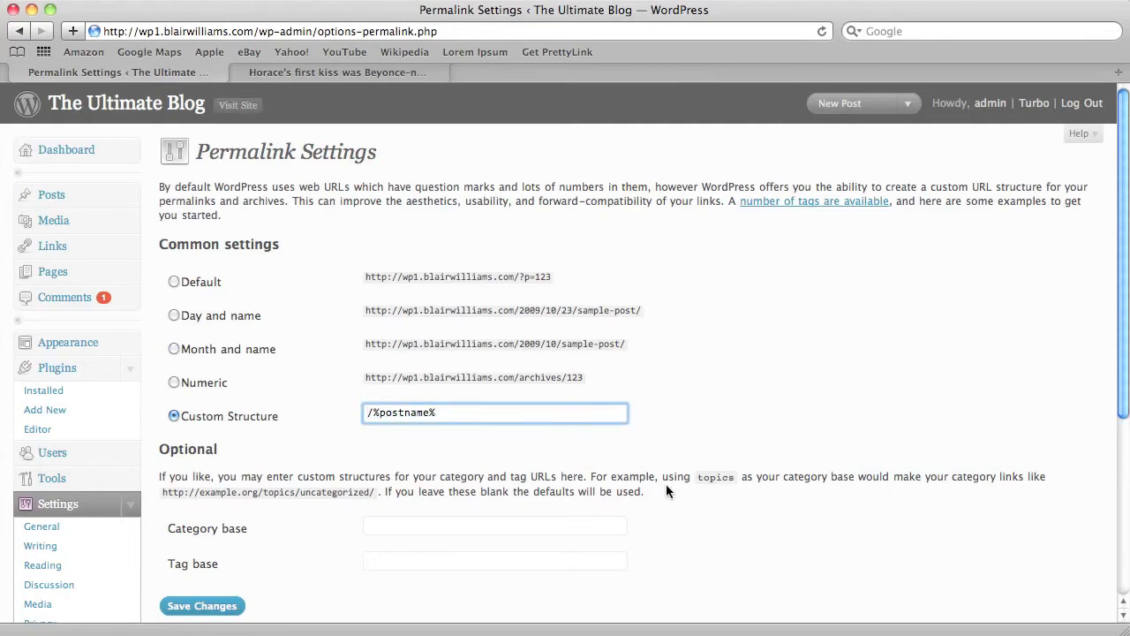
scroll(666, 485, down, 3)
click(230, 512)
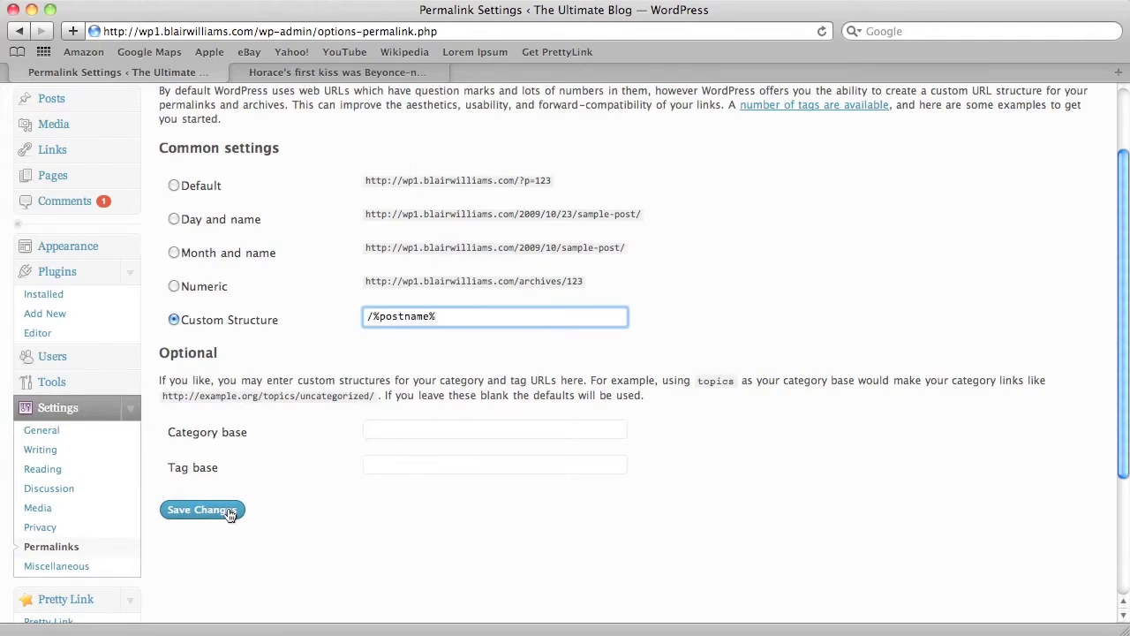
click(228, 511)
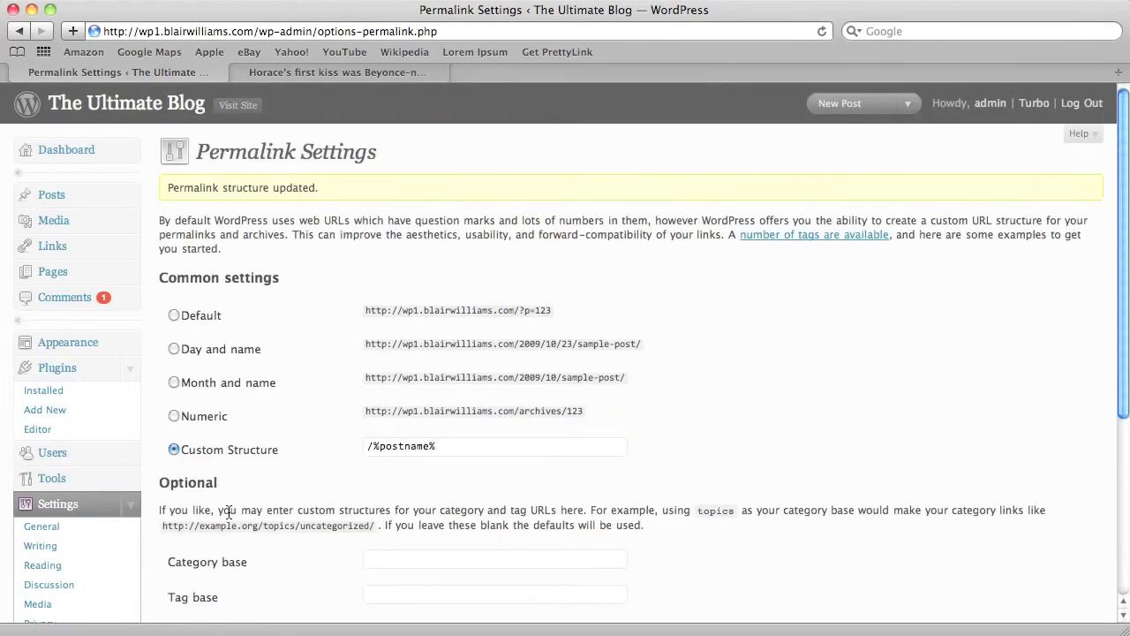
scroll(228, 511, down, 6)
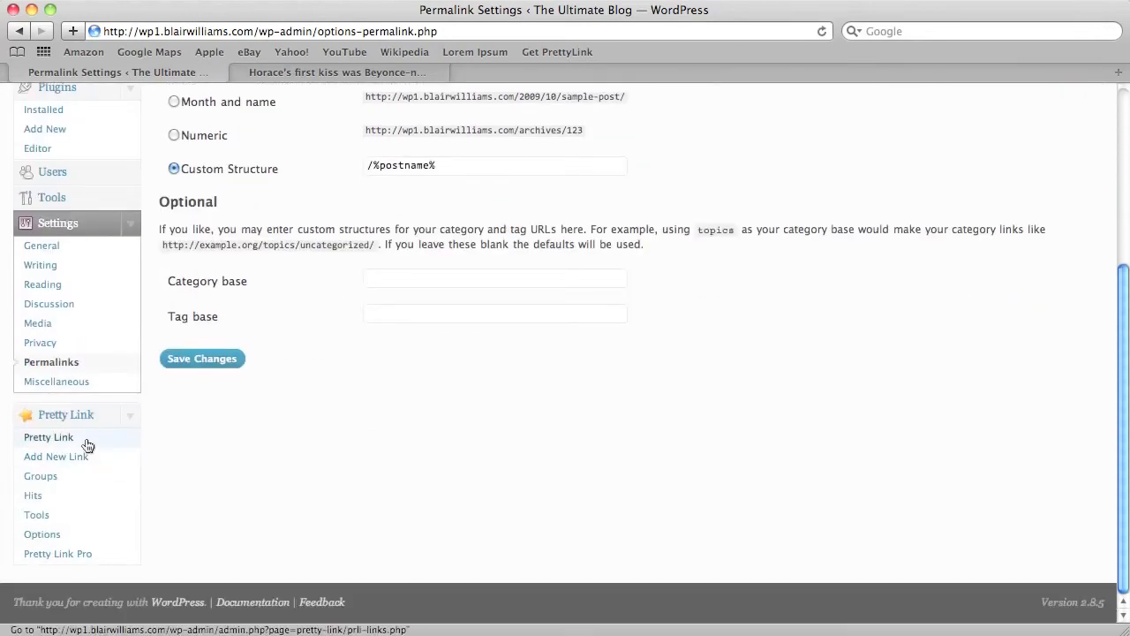
click(88, 442)
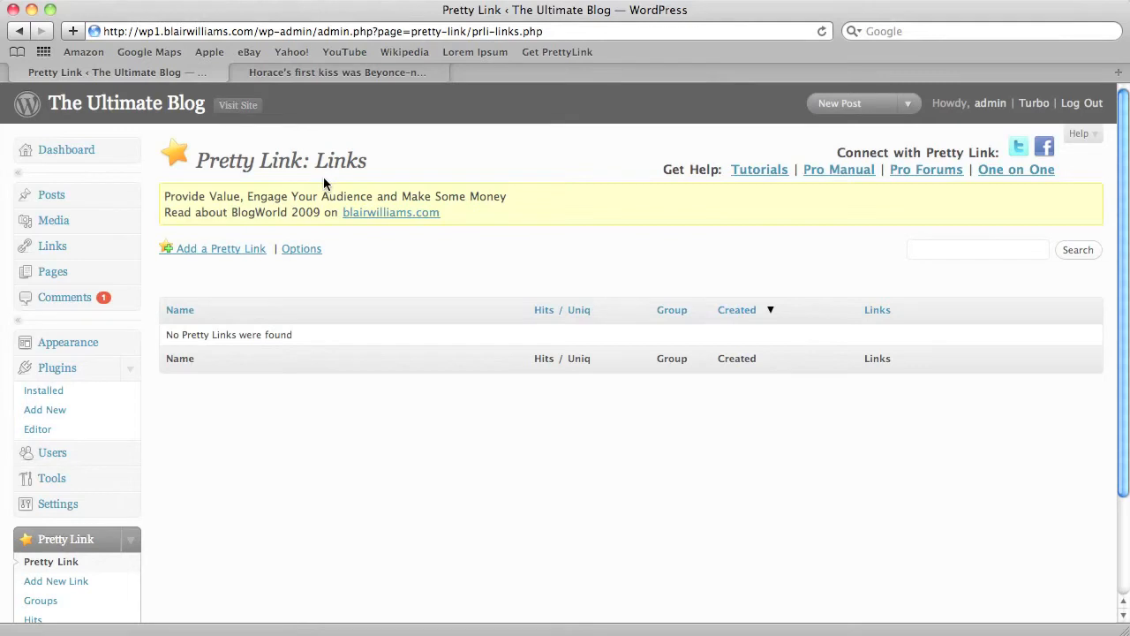
Open the blog post "Horace's first kiss was Beyonce-no joke" from the blog's home page and copy its URL.
click(322, 75)
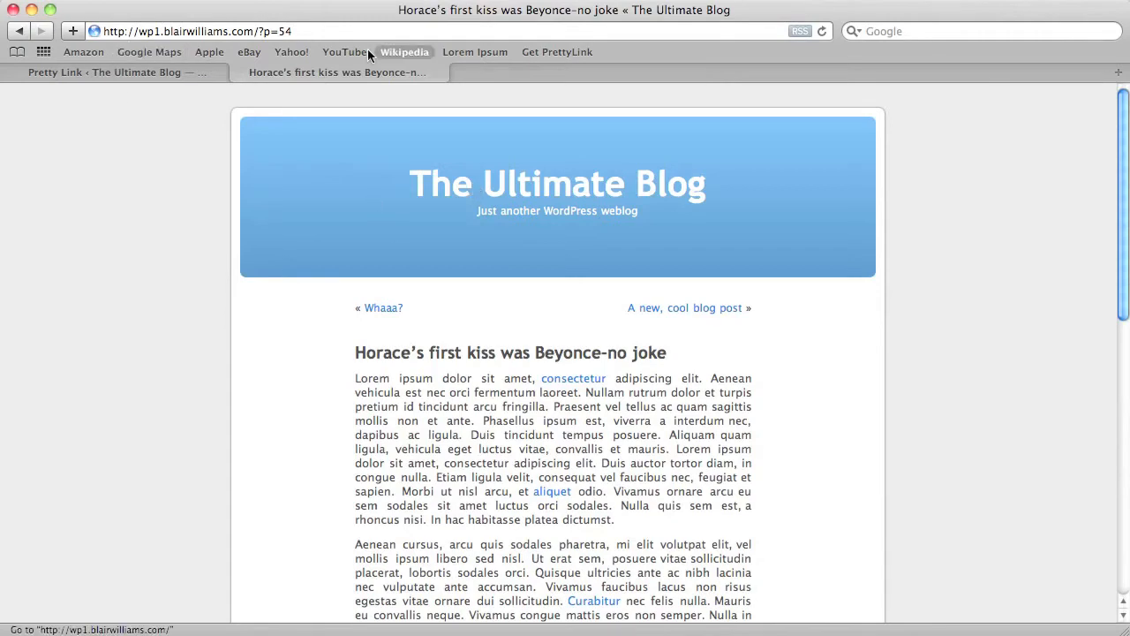
click(470, 194)
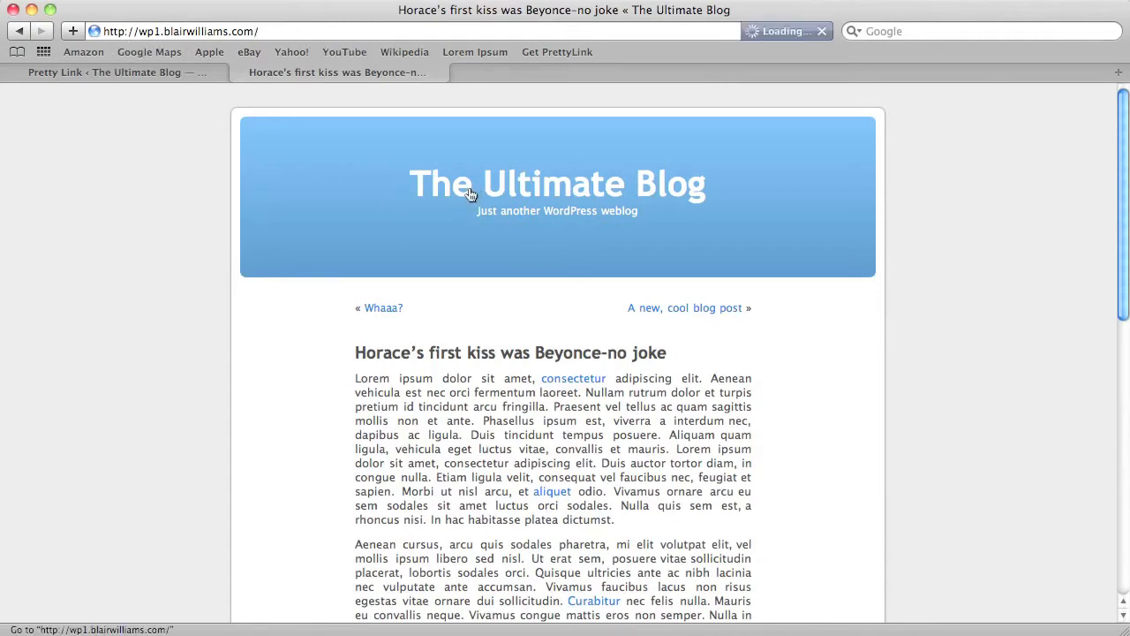
scroll(350, 242, down, 10)
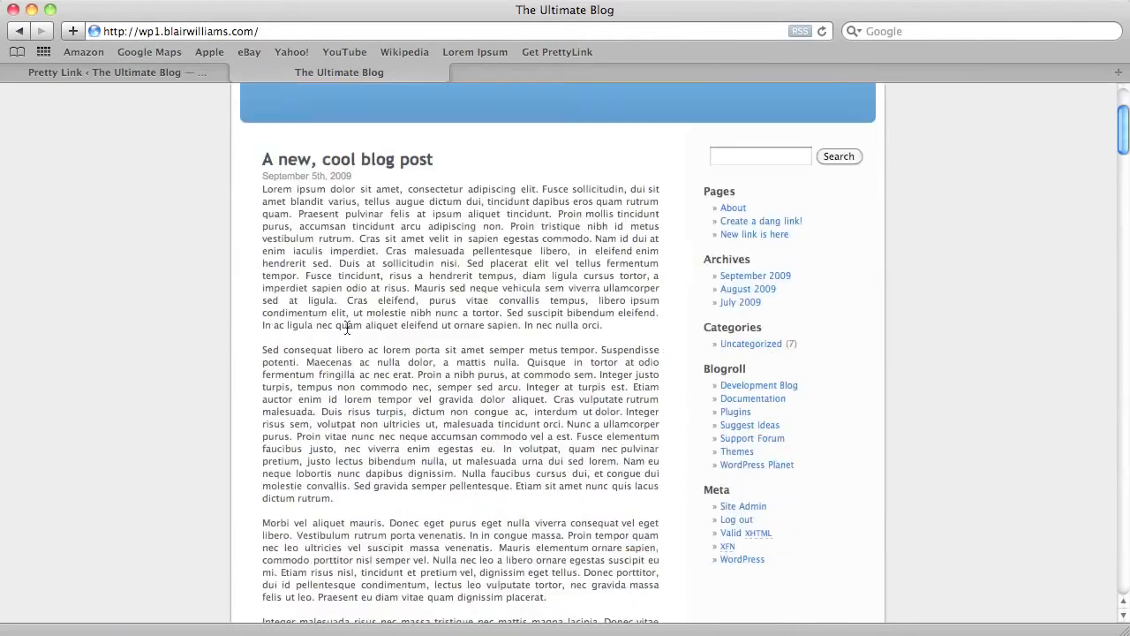
click(350, 231)
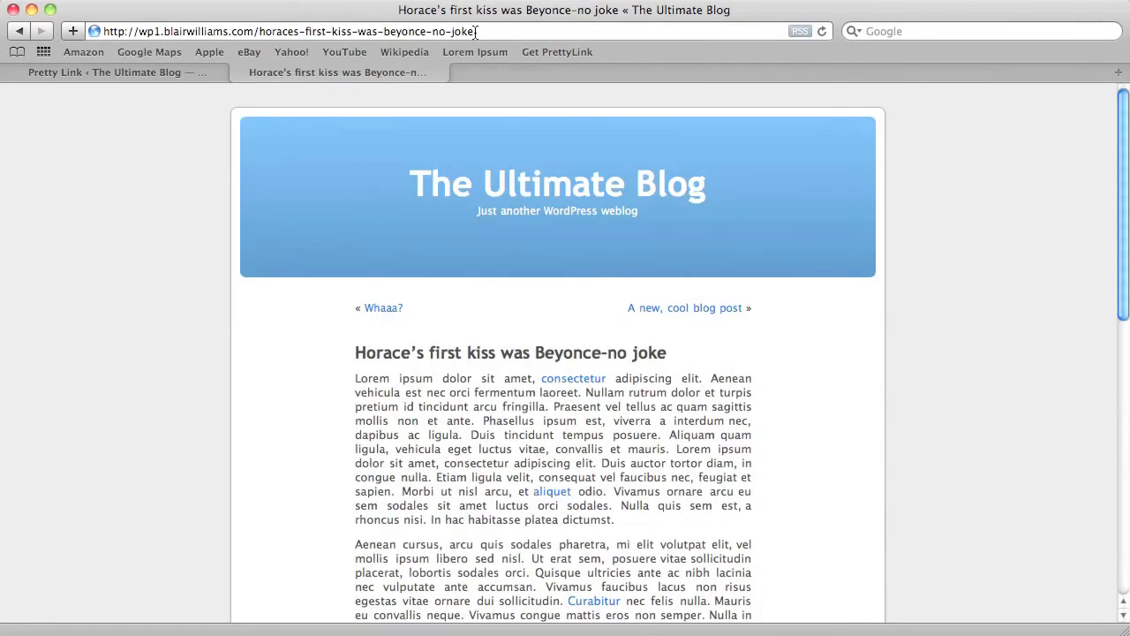
drag(476, 31, 60, 13)
key(super+c)
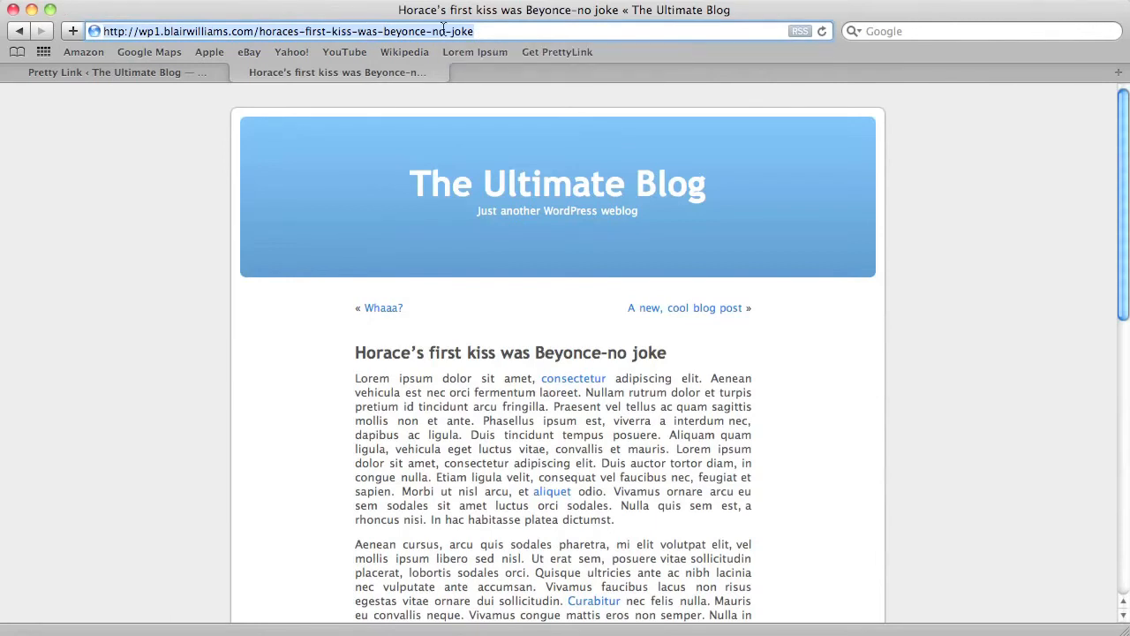
Start a new pretty link in the WordPress admin with the copied post URL as its target.
click(206, 71)
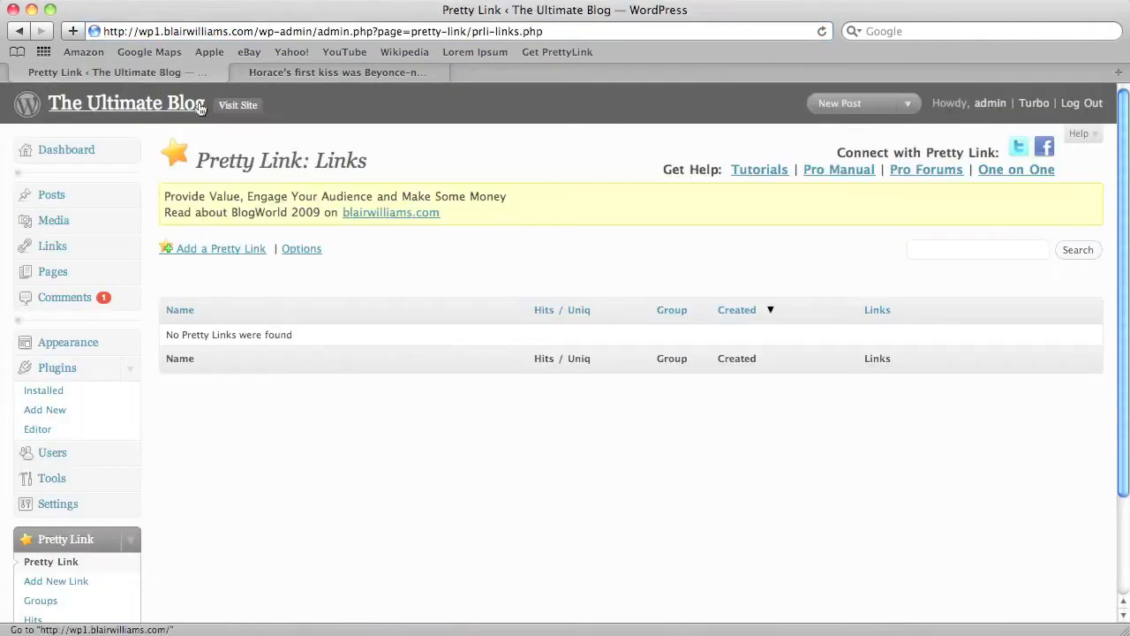
click(233, 251)
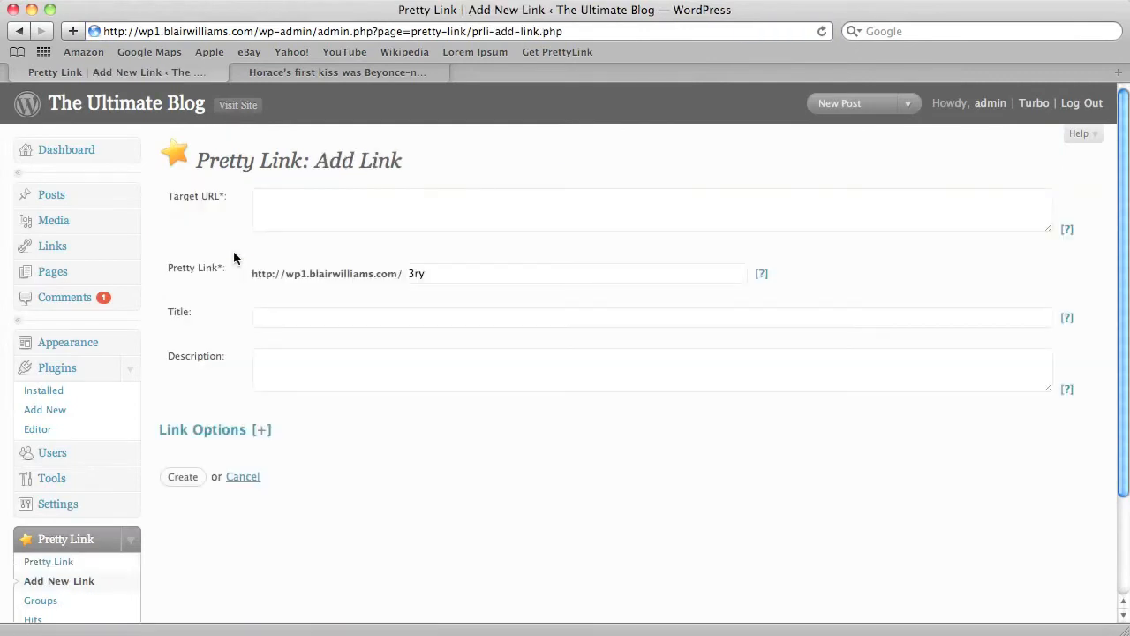
click(309, 205)
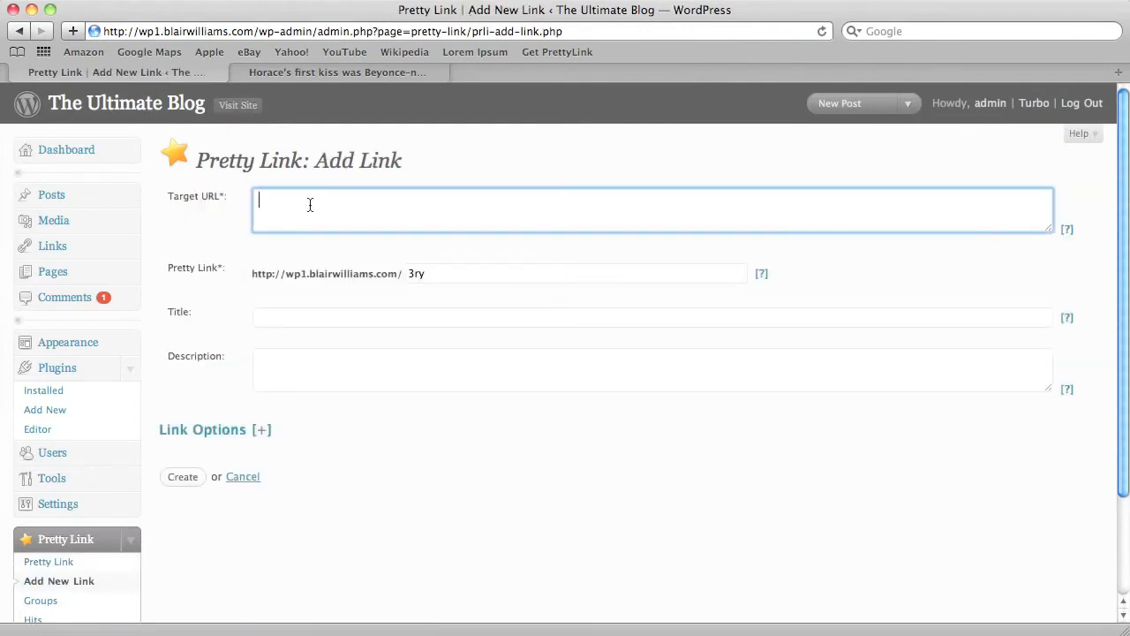
key(super+v)
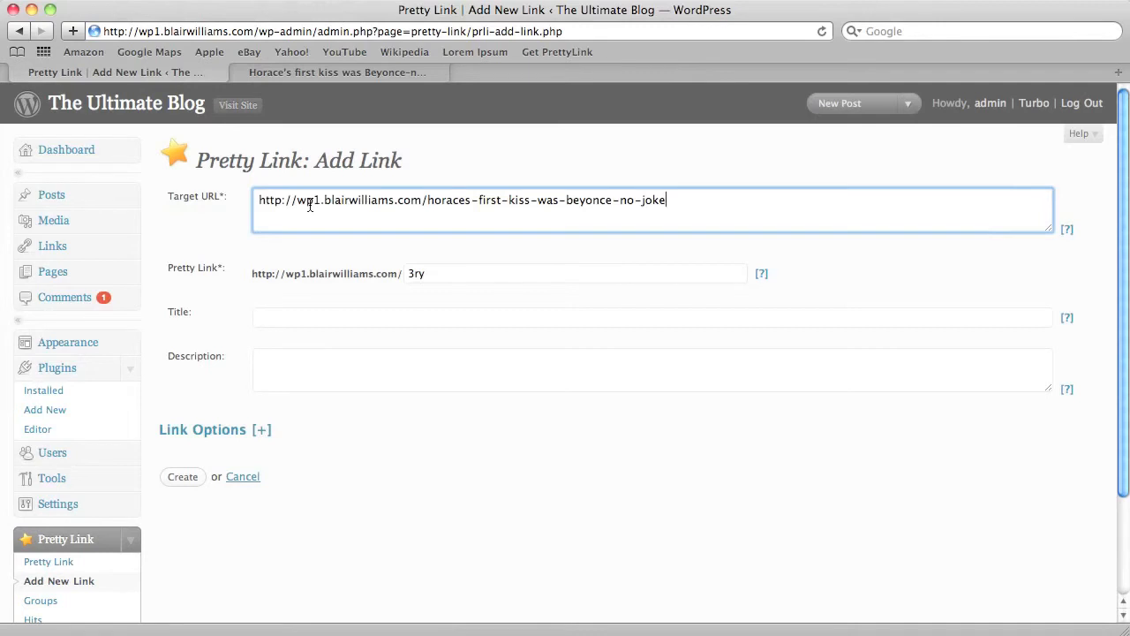
Set the pretty link's slug to "beoynce", keep the default link options, and create the link.
drag(434, 269, 403, 269)
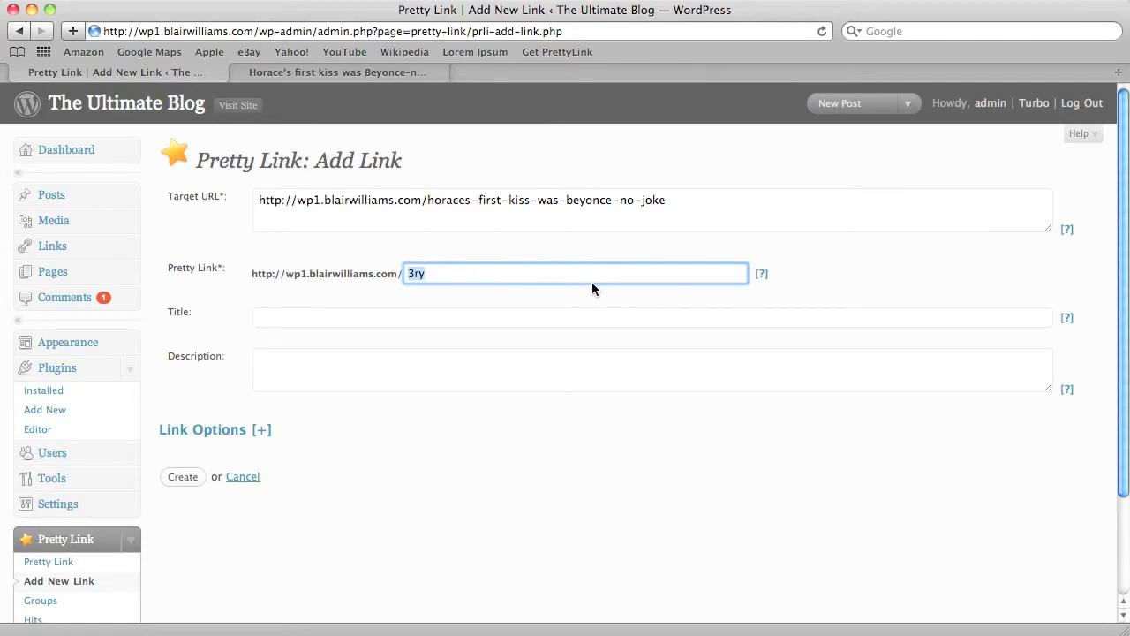
text(be)
key(BackSpace)
text(eoynce)
key(Tab)
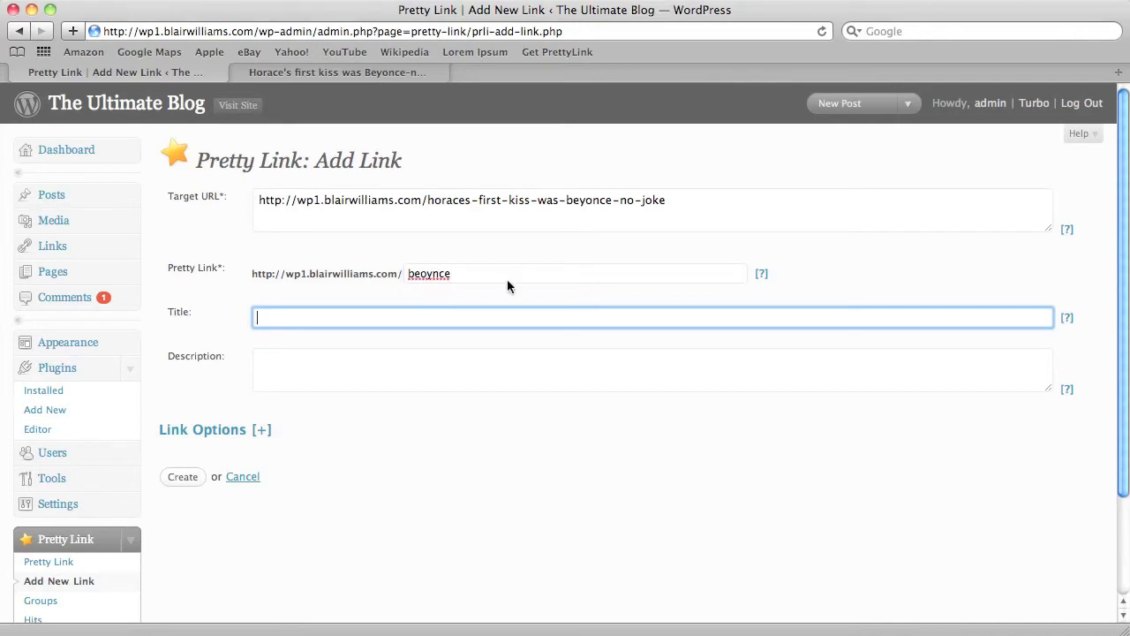
click(237, 433)
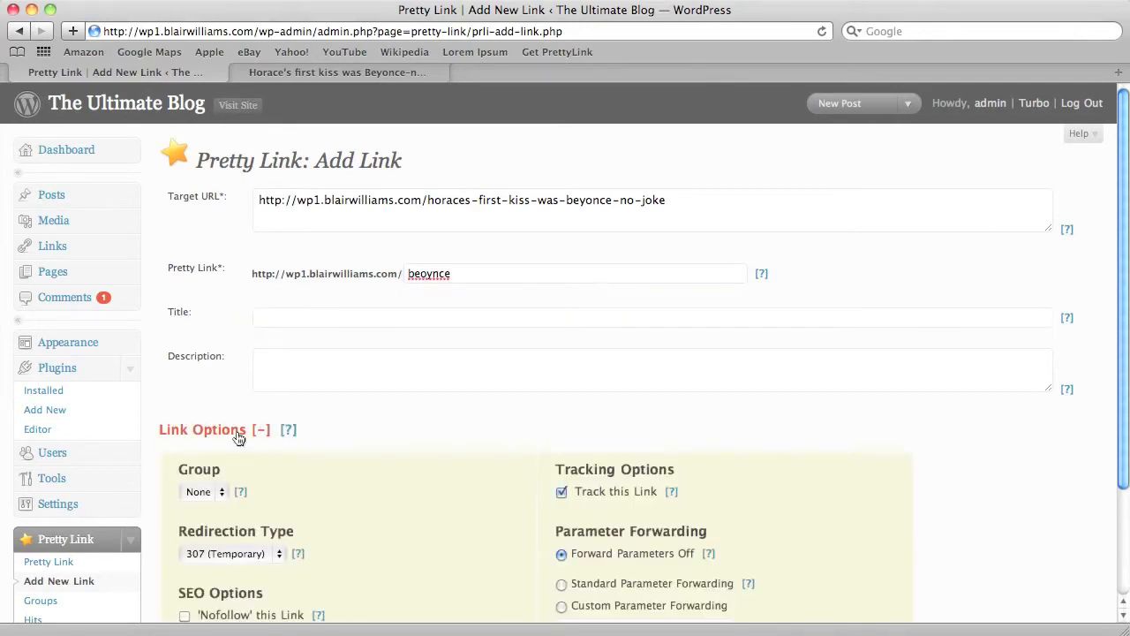
click(237, 433)
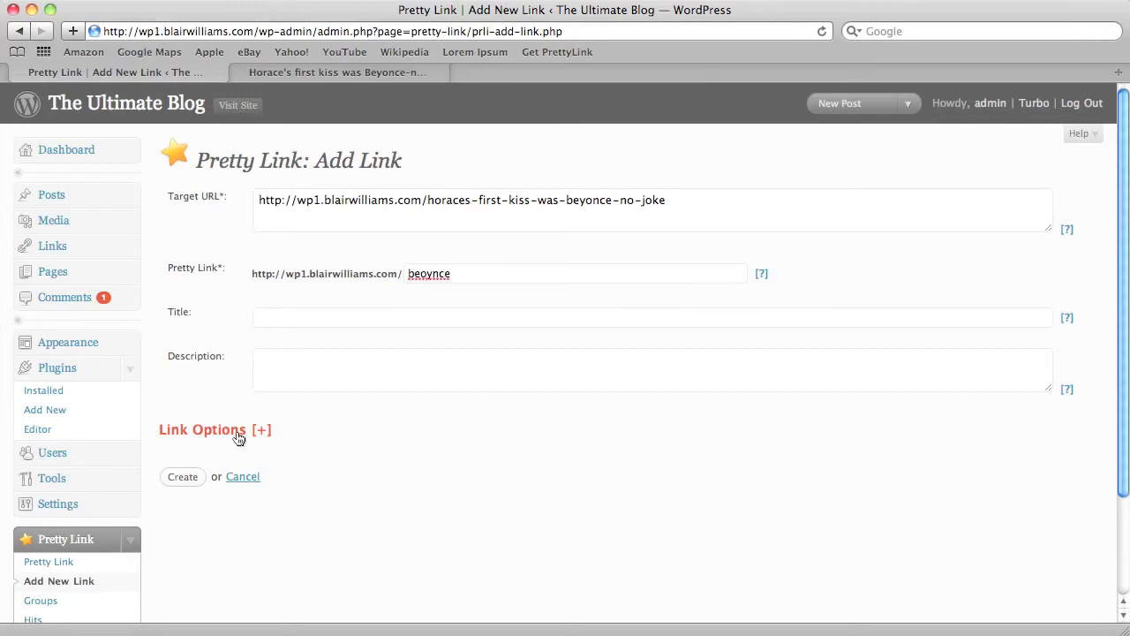
click(183, 477)
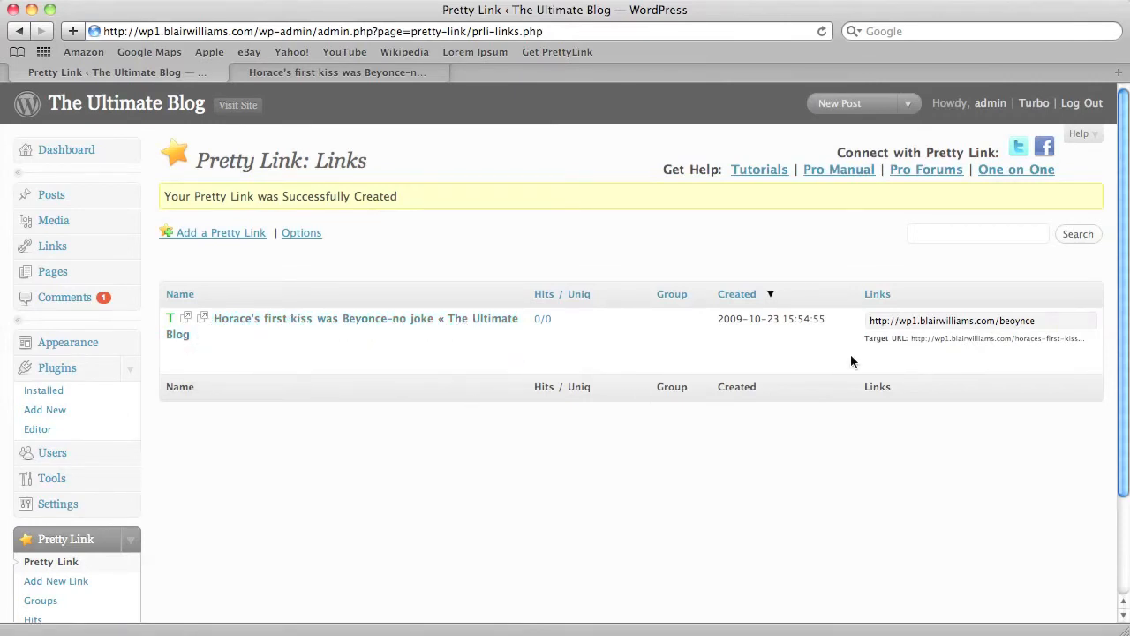
Load the created pretty link in a new browser tab and compare the resulting address with the original post's.
click(1035, 321)
key(super+c)
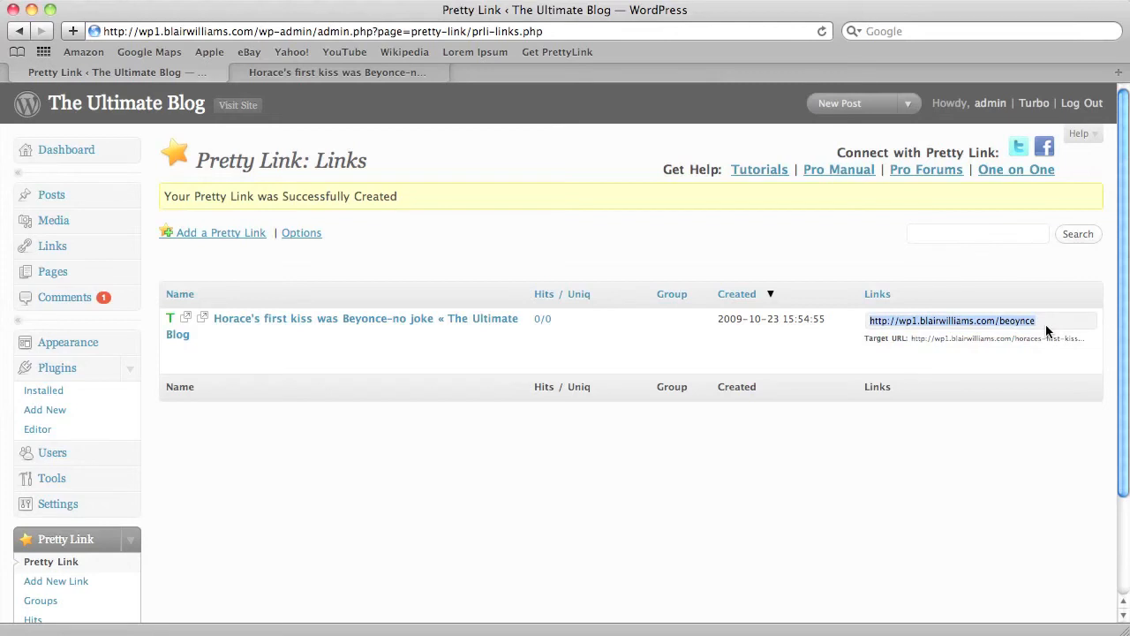
key(super+t)
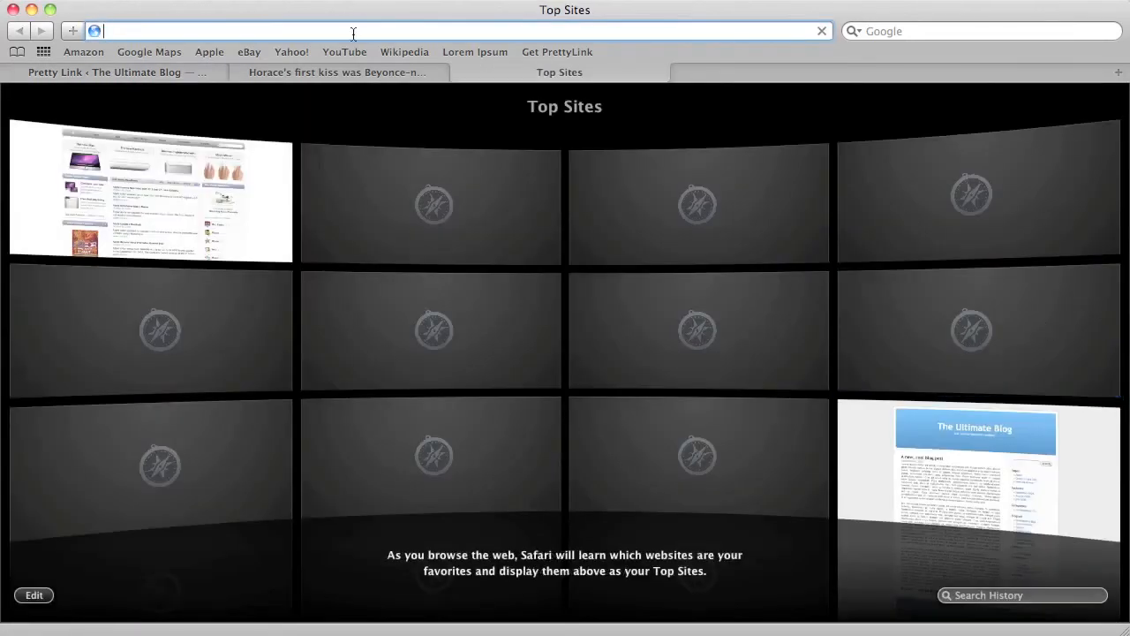
key(super+v)
key(Return)
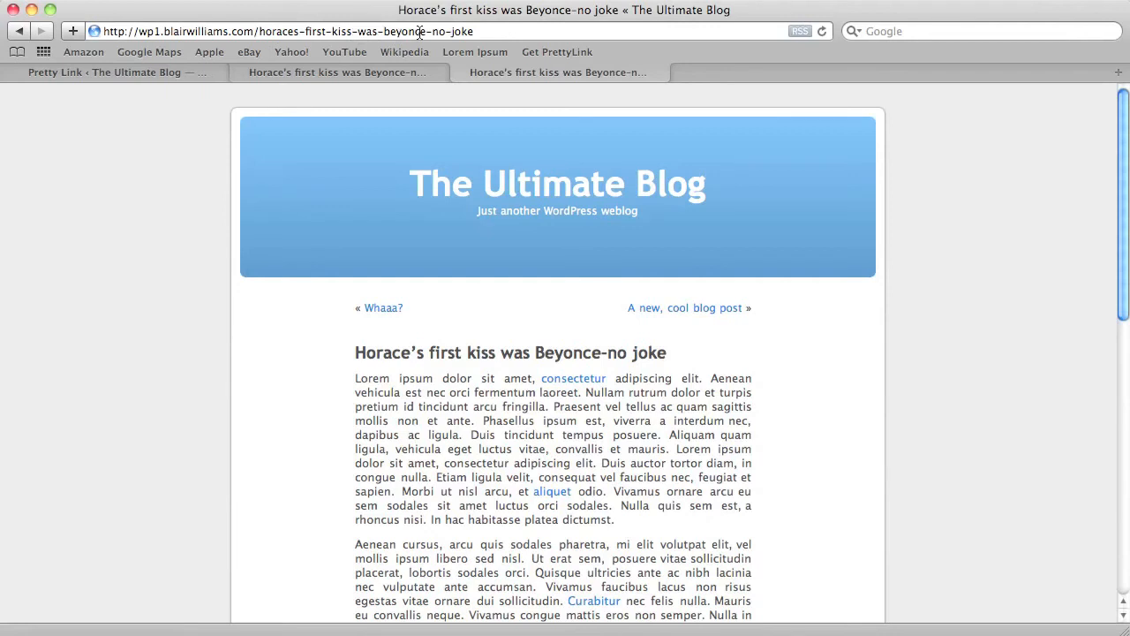
drag(258, 32, 516, 37)
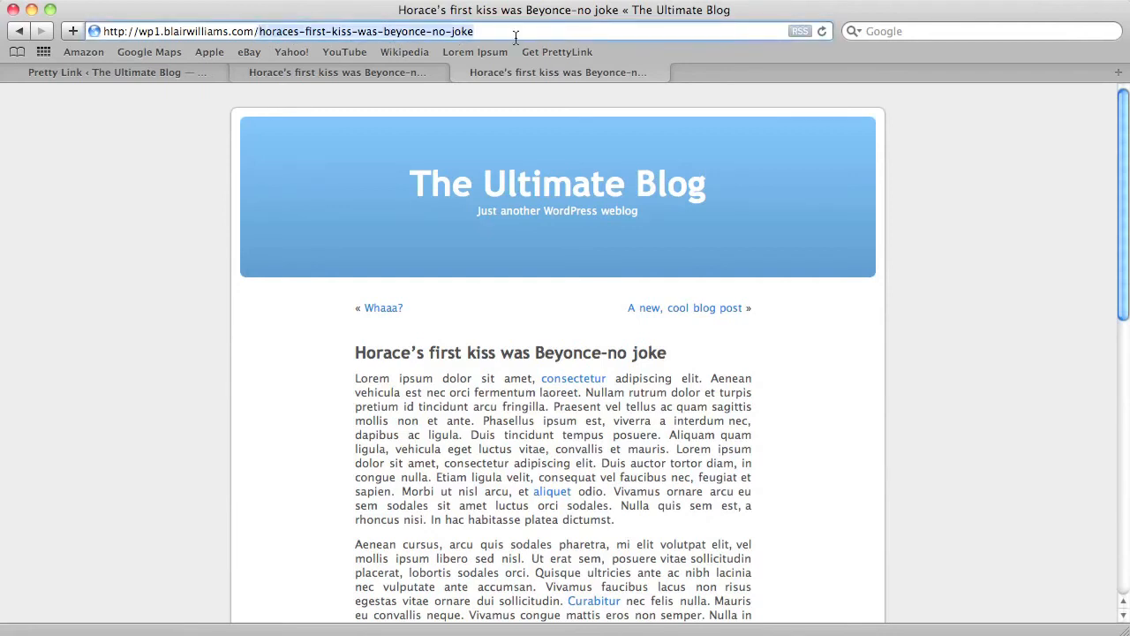
click(369, 74)
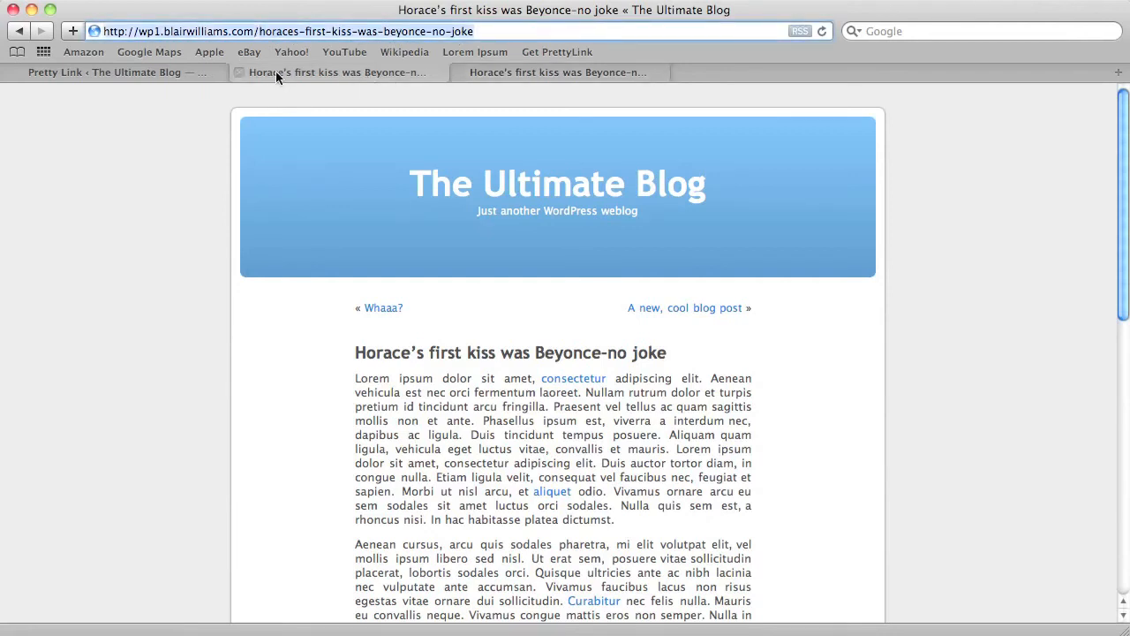
click(151, 74)
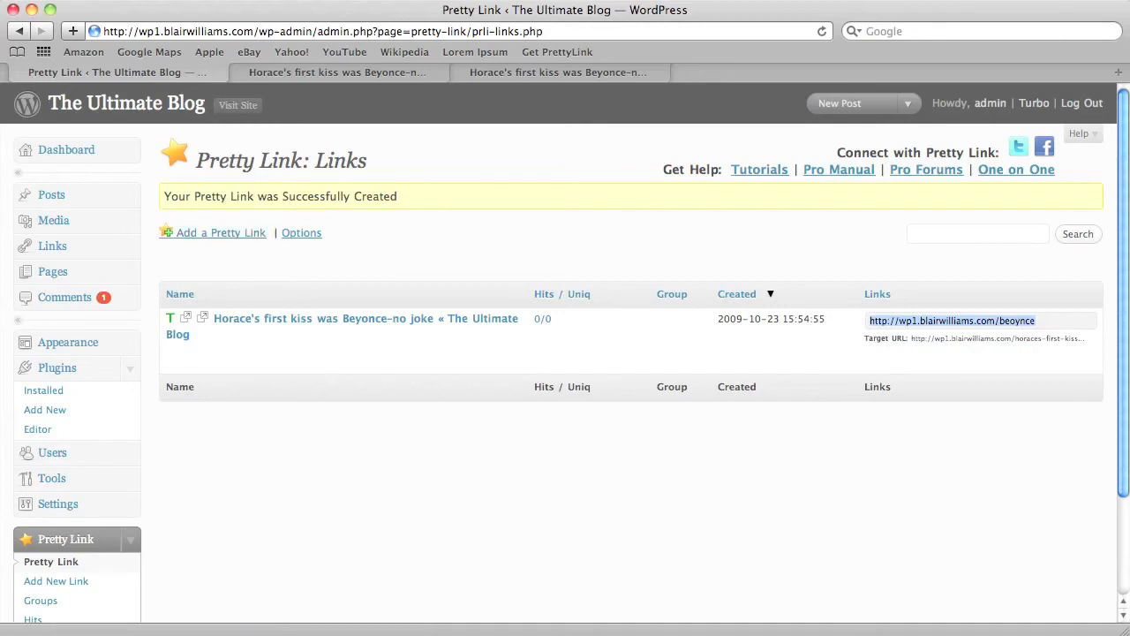
key(super+Tab)
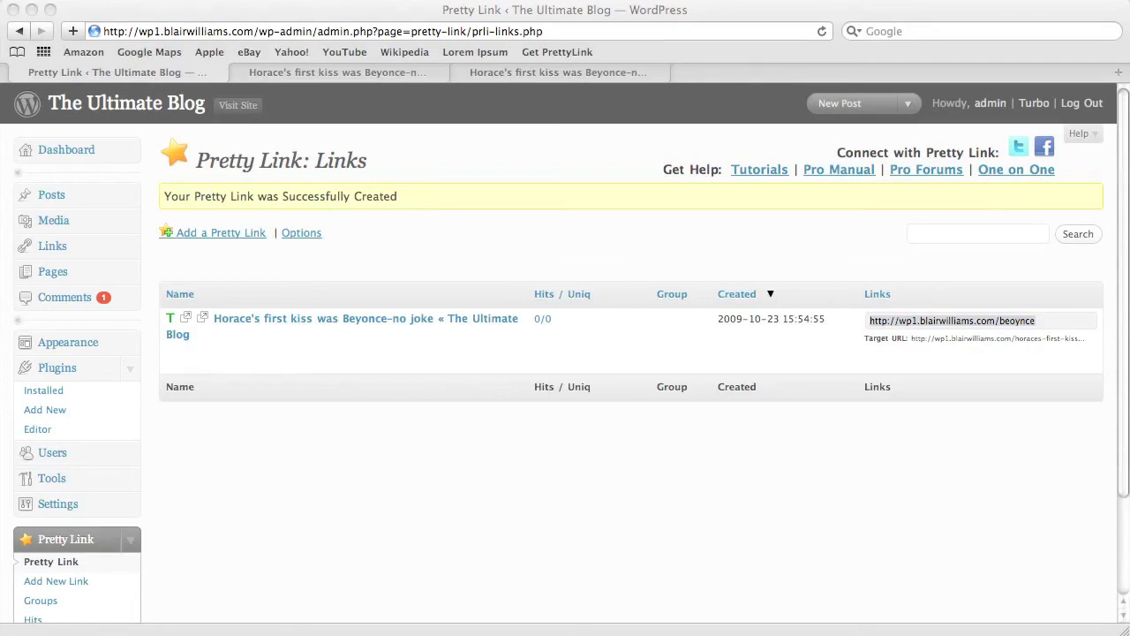
key(super+Tab)
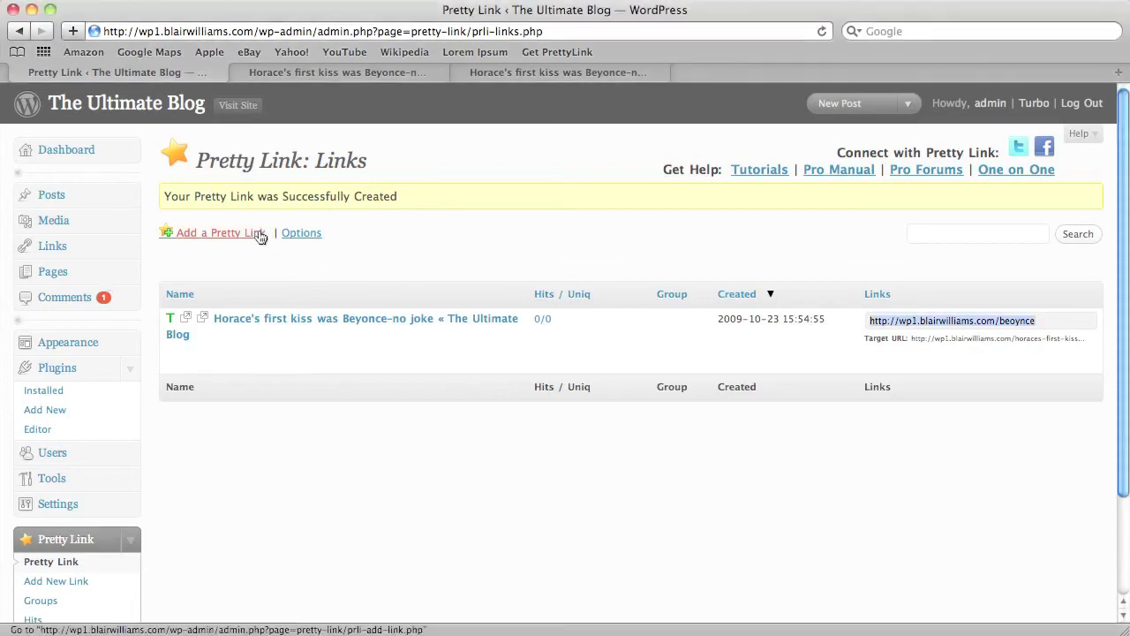
click(220, 233)
click(317, 219)
text(http://www.webpronews.com/topnews/2009/10/22/only-in-japan-burger-king-offers-a-windows-7-whopper)
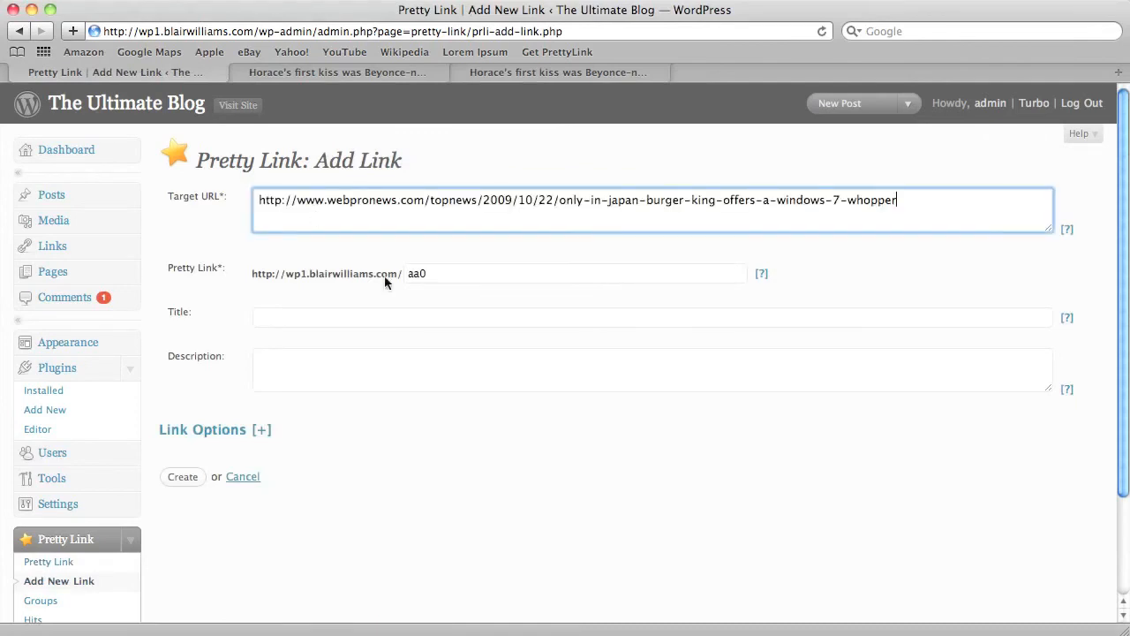
Create the pretty link with the slug "whopper" and open the resulting short link in a new browser window to test it.
drag(434, 275, 396, 274)
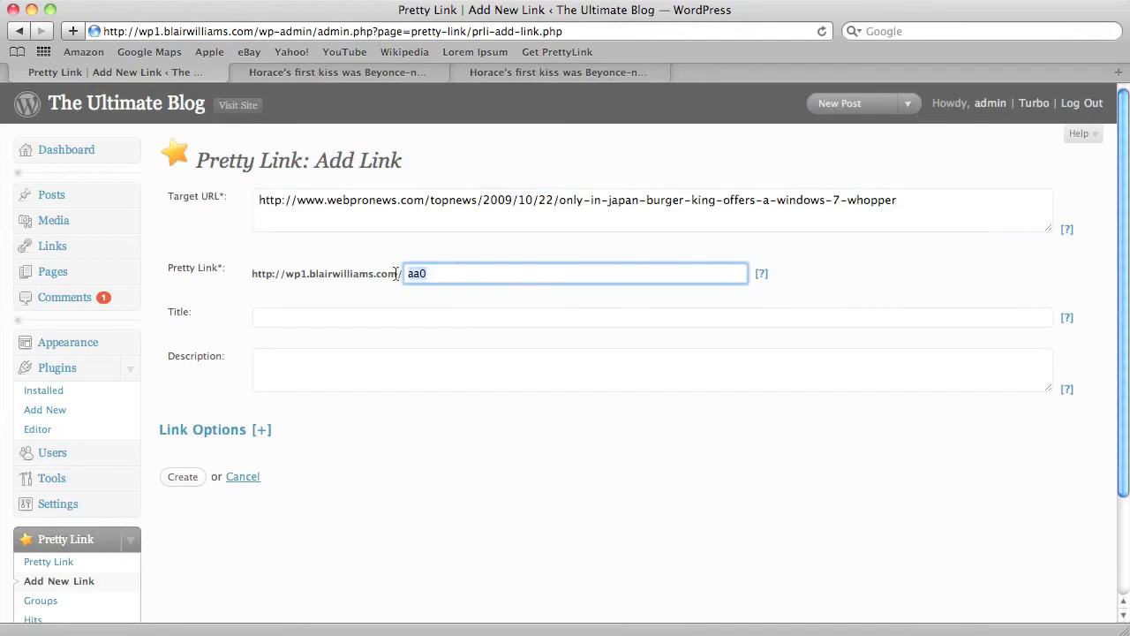
text(whopper)
click(180, 476)
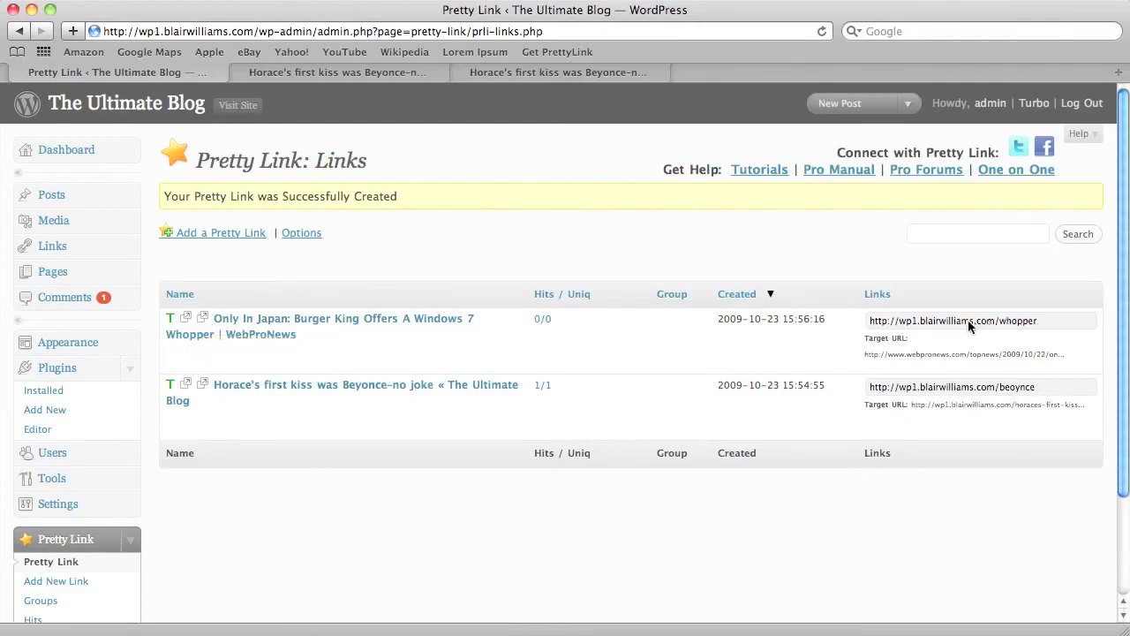
click(202, 319)
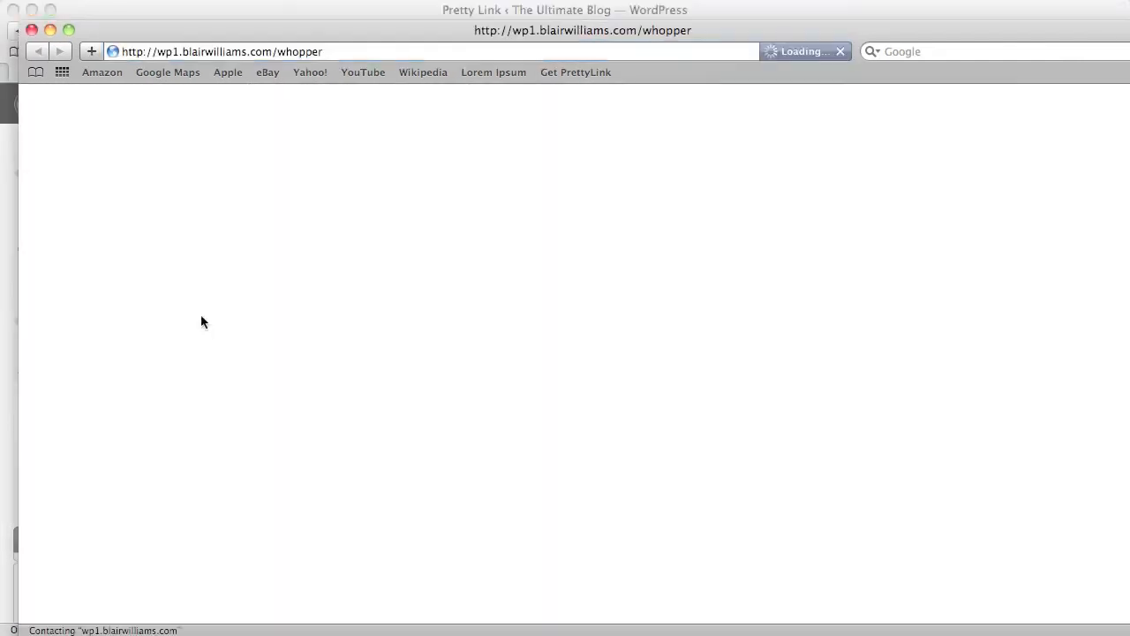